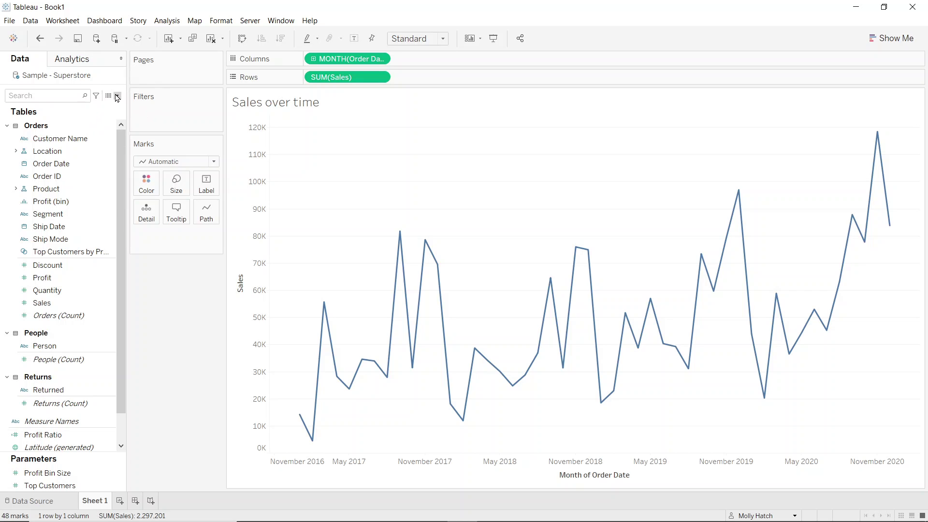
# Create a new parameter from the Data pane menu, name it 'Select Measure', and make it String.
pyautogui.click(117, 98)
pyautogui.click(103, 118)
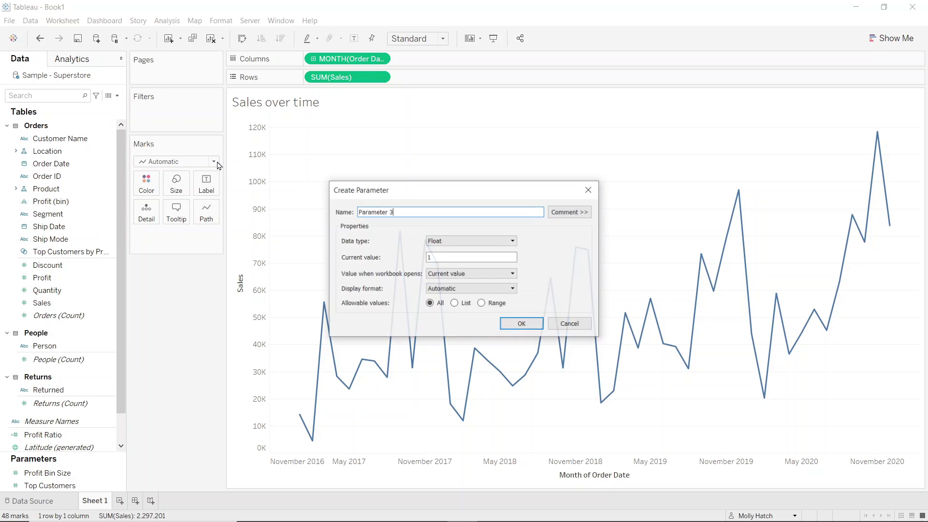
pyautogui.moveTo(400, 211); pyautogui.dragTo(358, 212)
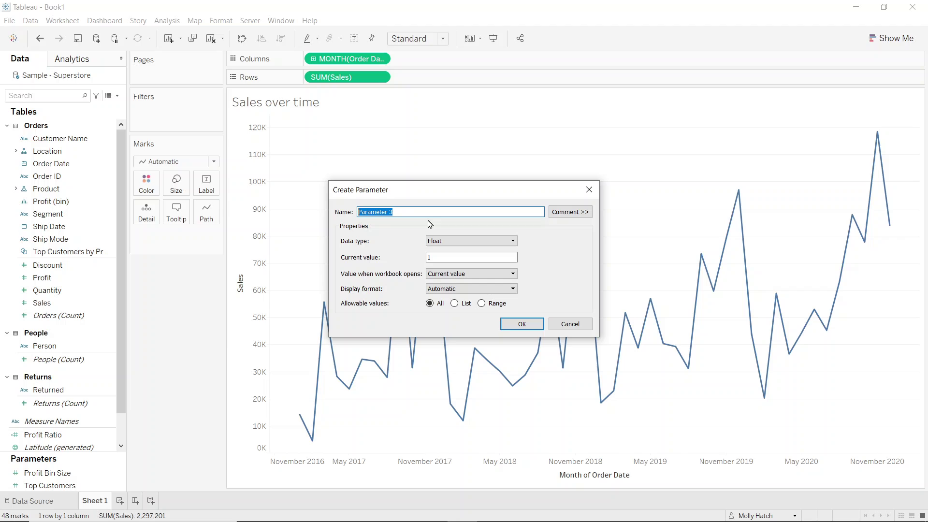
pyautogui.write('Select Measure')
pyautogui.click(437, 241)
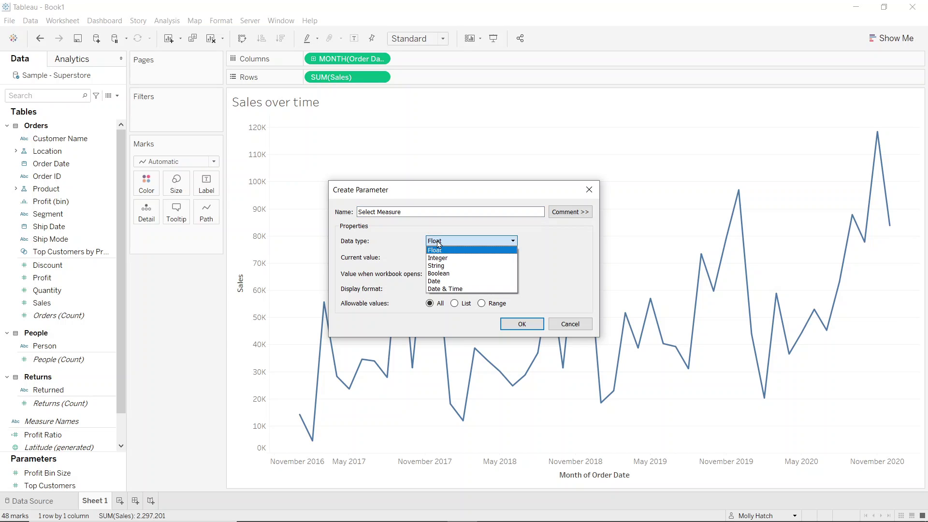
pyautogui.click(453, 266)
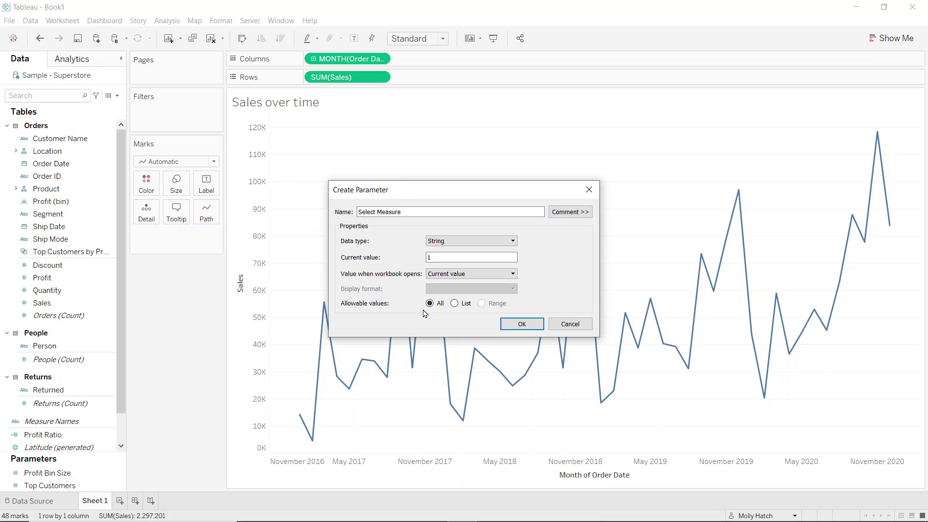
# Restrict Select Measure to a list of 'Sales' and 'Profit', drop the empty row, and save the parameter.
pyautogui.click(454, 303)
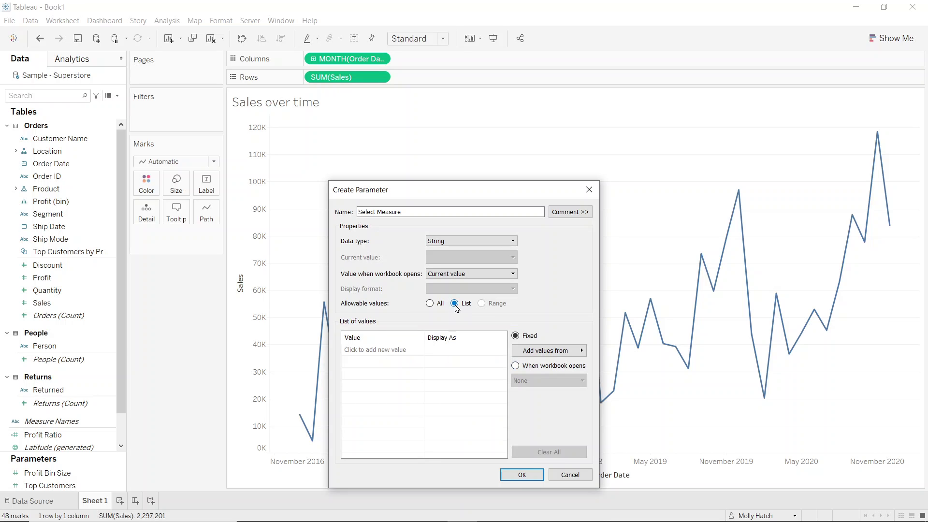
pyautogui.click(386, 350)
pyautogui.click(386, 349)
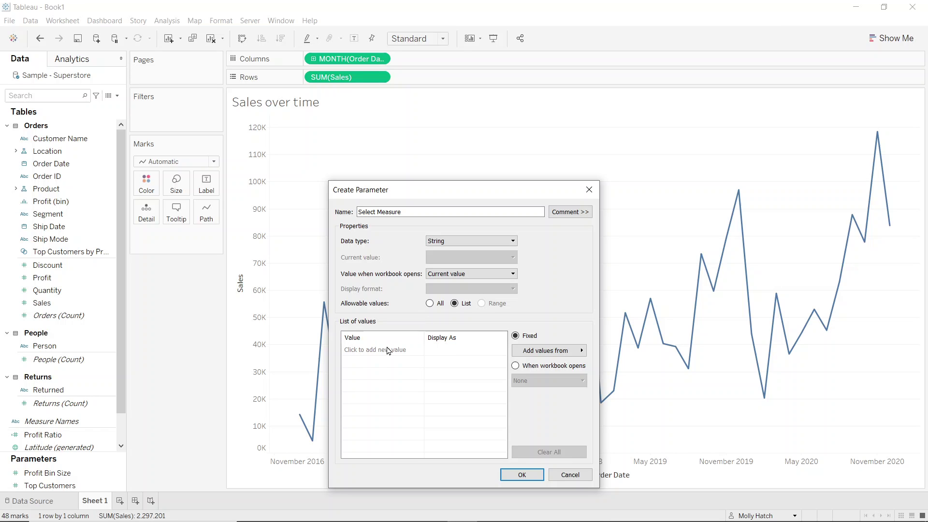
pyautogui.click(456, 352)
pyautogui.click(403, 349)
pyautogui.write('Sales')
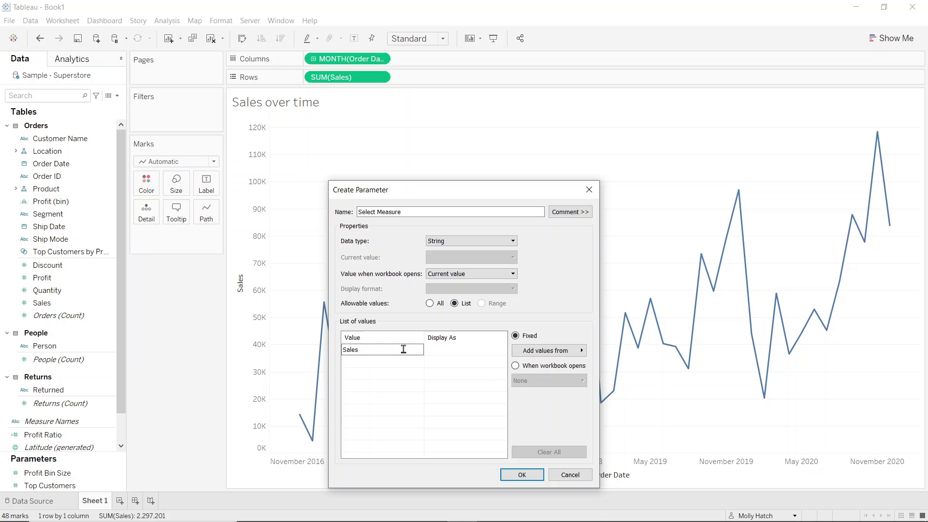
pyautogui.click(435, 355)
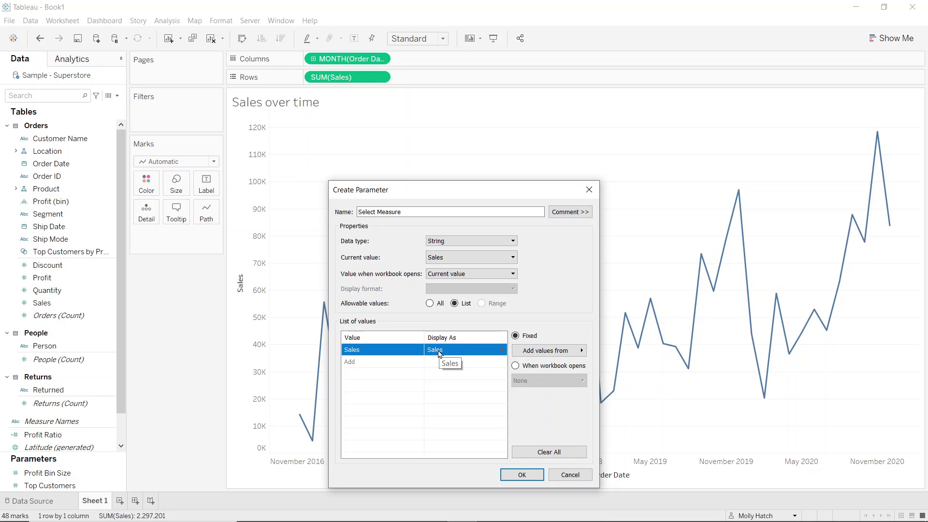
pyautogui.click(397, 361)
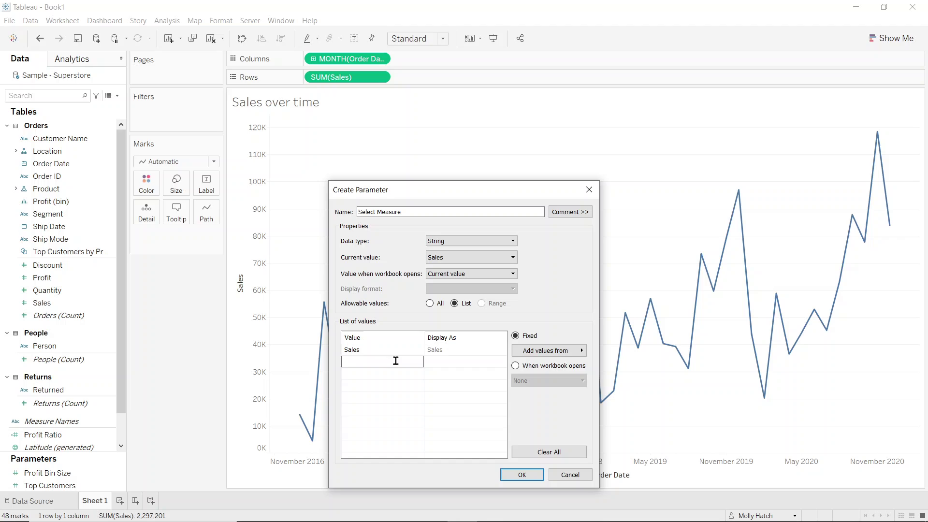
pyautogui.write('Profit')
pyautogui.click(400, 375)
pyautogui.click(524, 472)
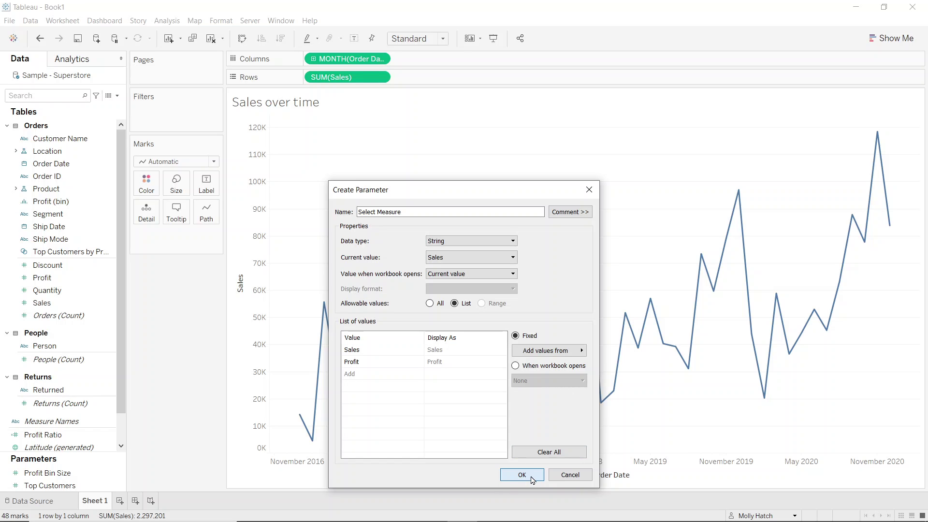
pyautogui.click(532, 480)
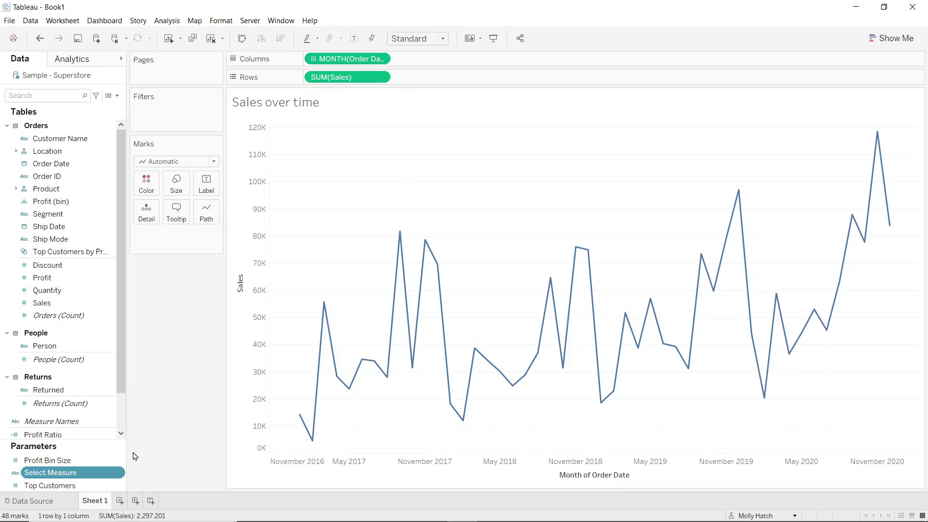
# Show the Select Measure control on the sheet as a Single Value List and try the Profit option.
pyautogui.moveTo(8, 463); pyautogui.dragTo(129, 482)
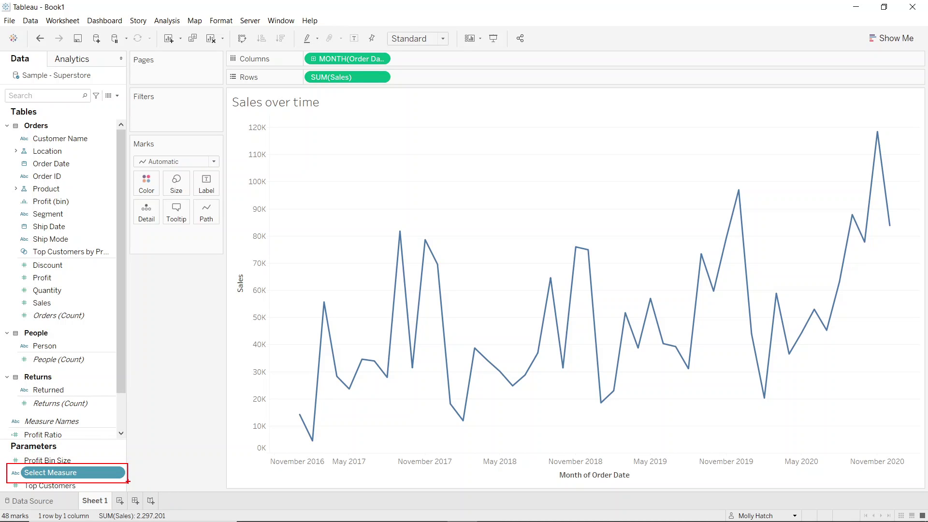
pyautogui.press('Escape')
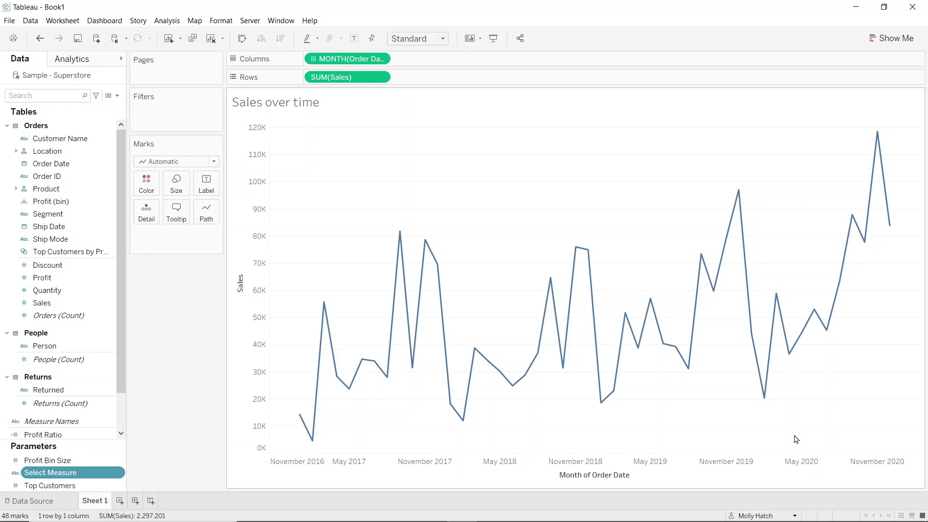
pyautogui.rightClick(121, 473)
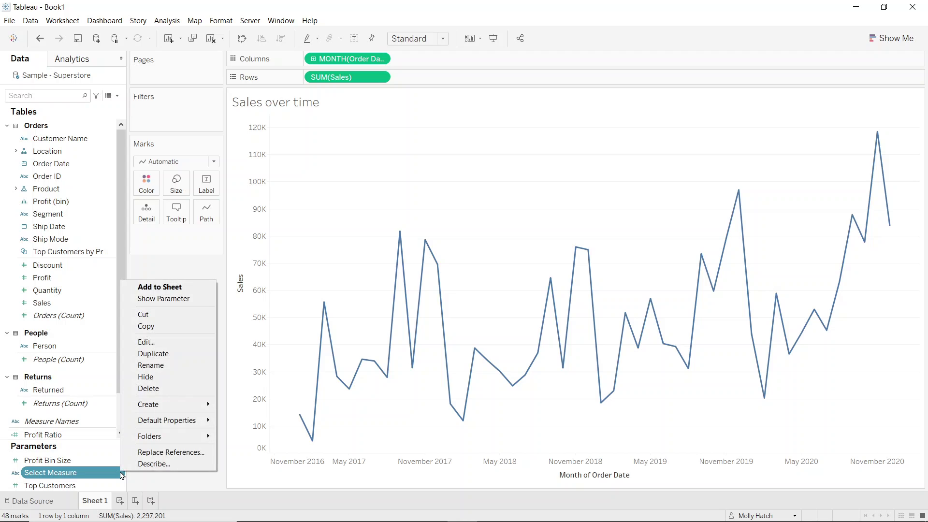
pyautogui.click(181, 298)
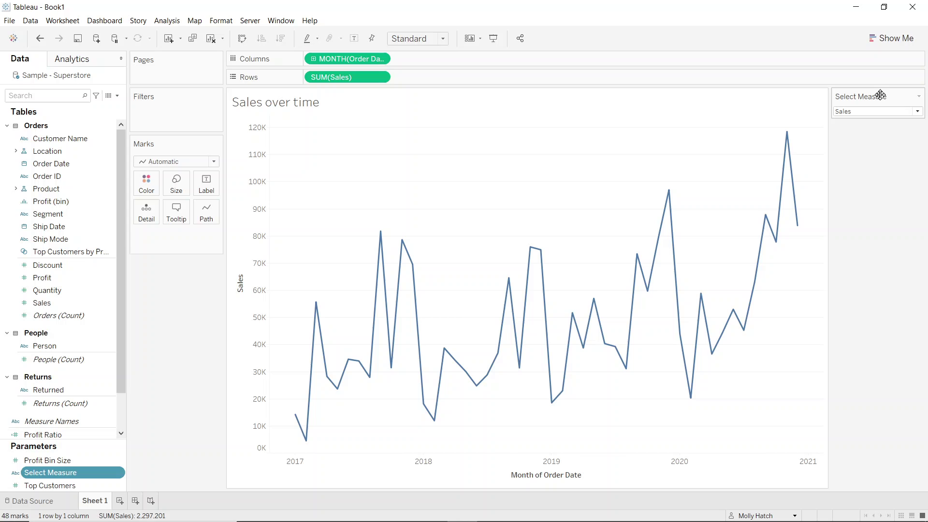
pyautogui.click(918, 97)
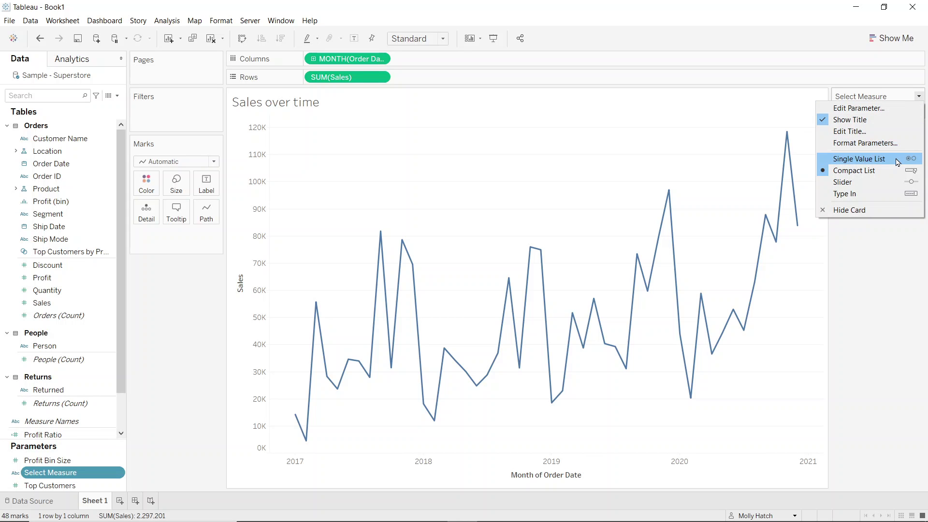
pyautogui.click(896, 161)
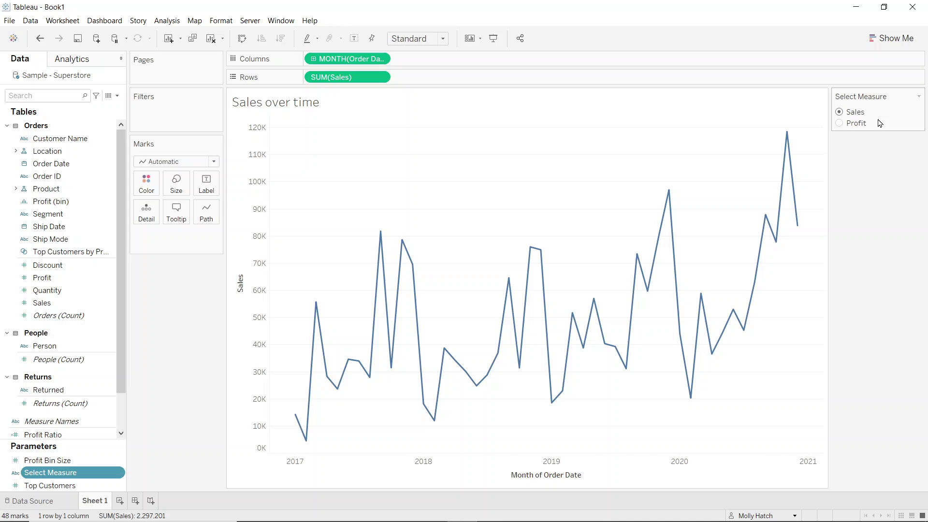
pyautogui.click(850, 135)
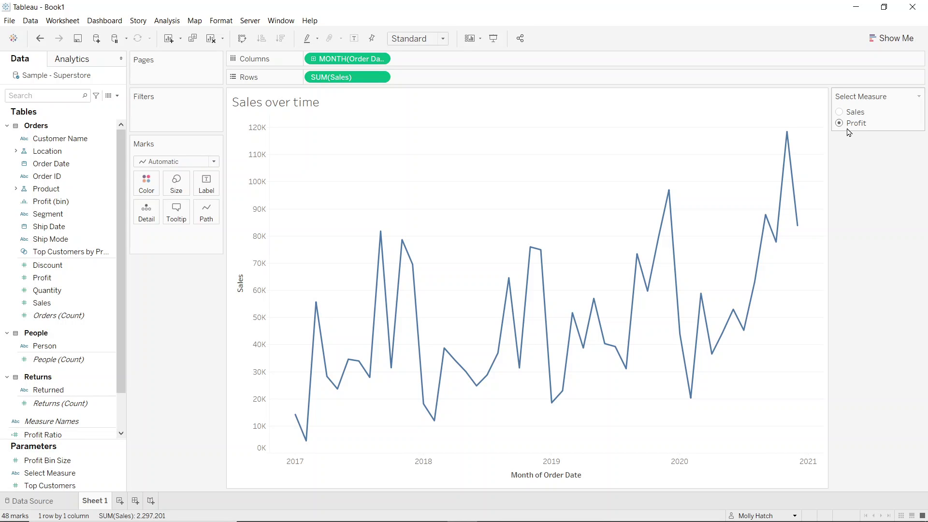
pyautogui.click(840, 121)
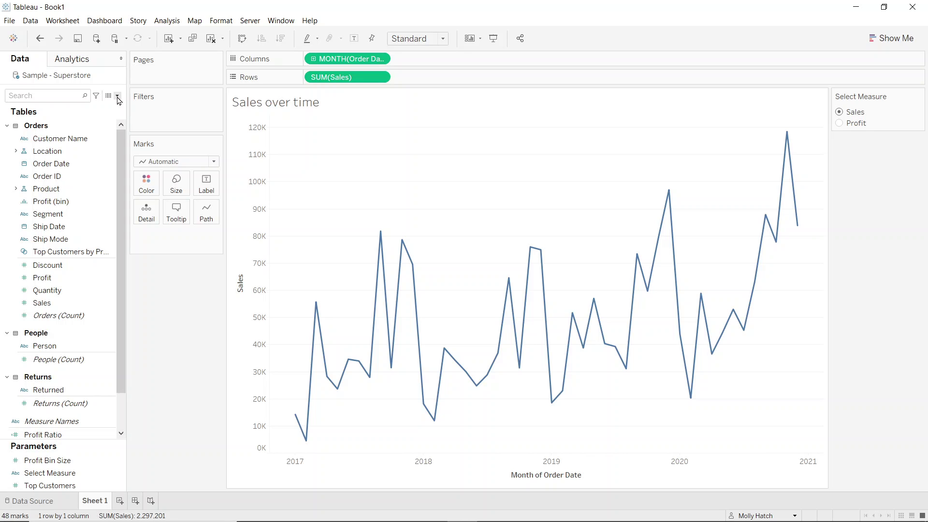
# Create a calculated field 'Select Measure Parameter' starting with CASE [Select Measure].
pyautogui.click(118, 100)
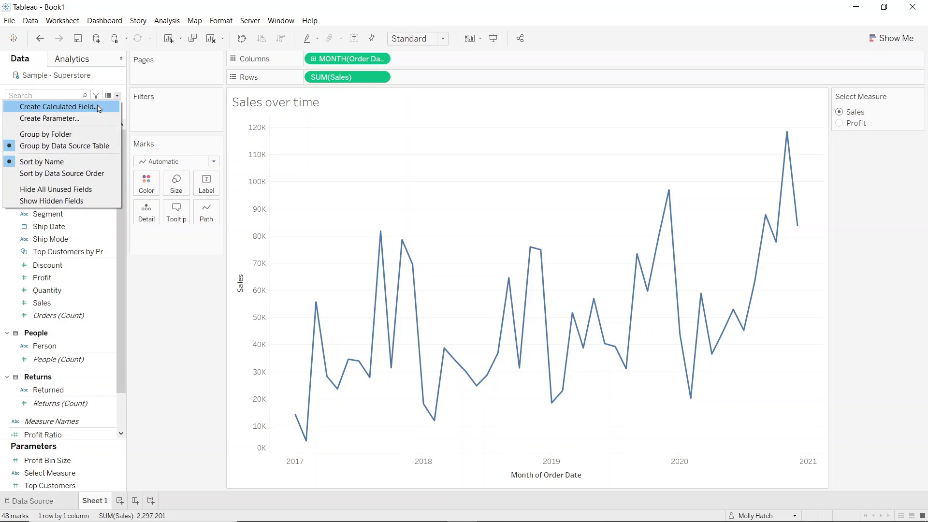
pyautogui.click(72, 105)
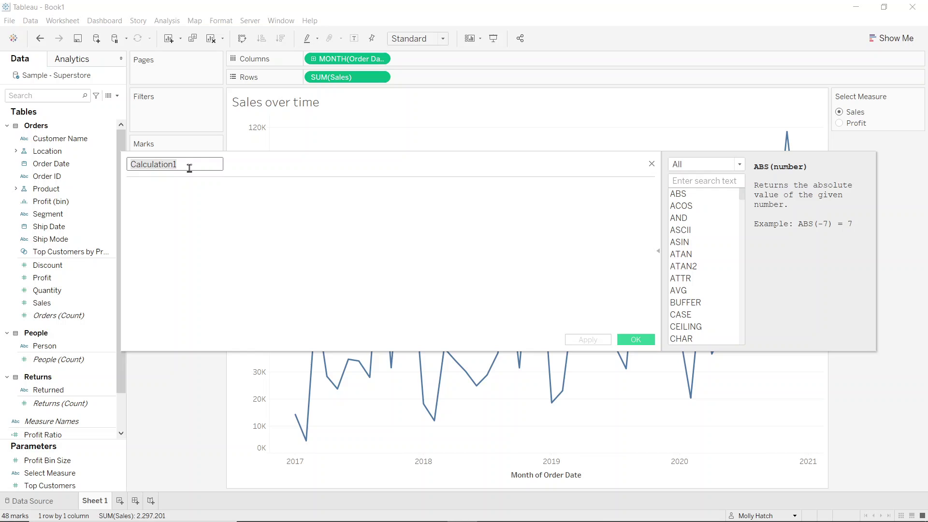
pyautogui.write('Select ')
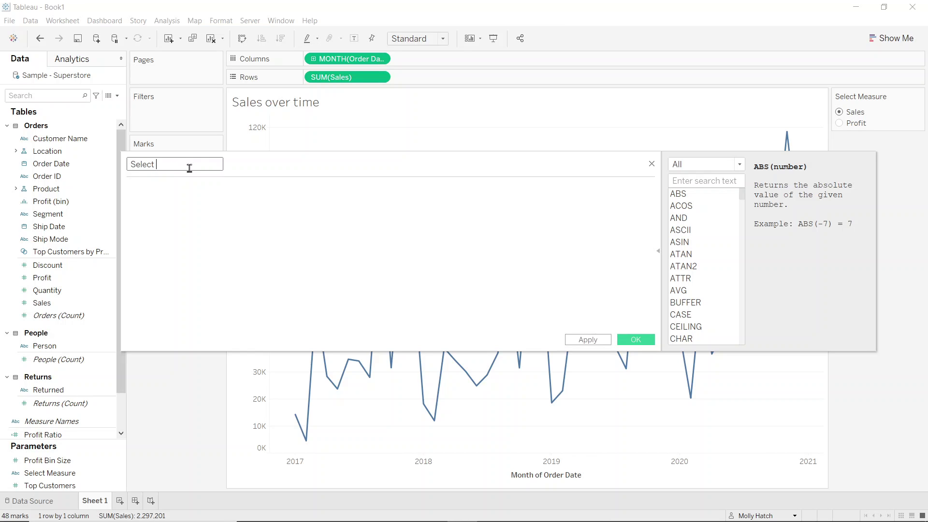
pyautogui.write('Measure Parameter')
pyautogui.click(193, 238)
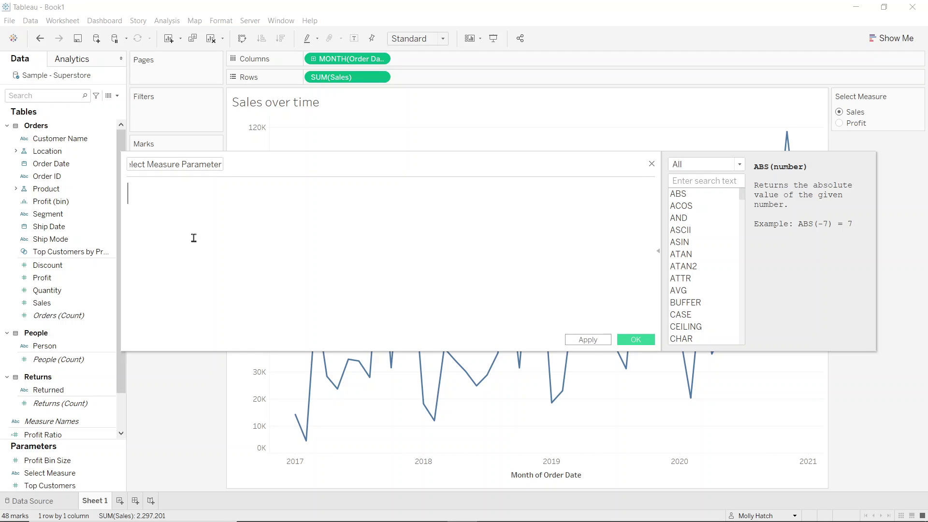
pyautogui.write('C')
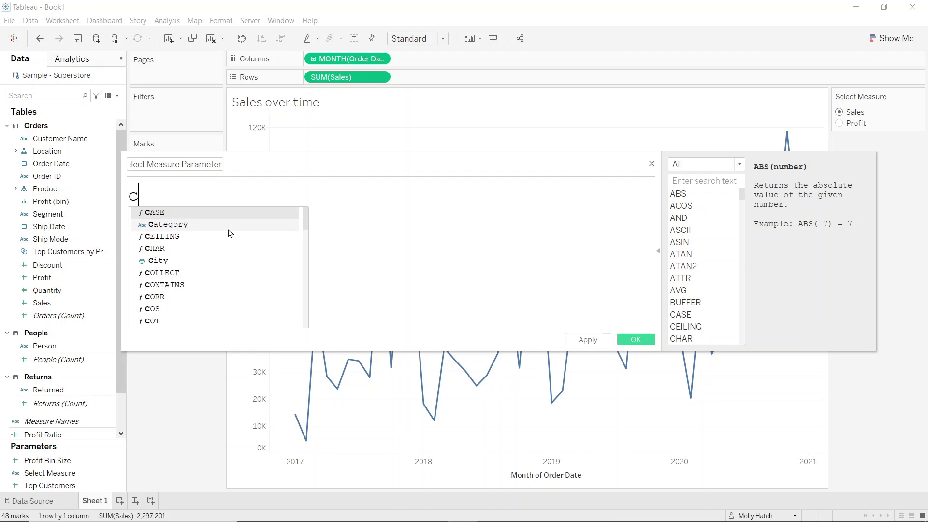
pyautogui.write('as')
pyautogui.press('Return')
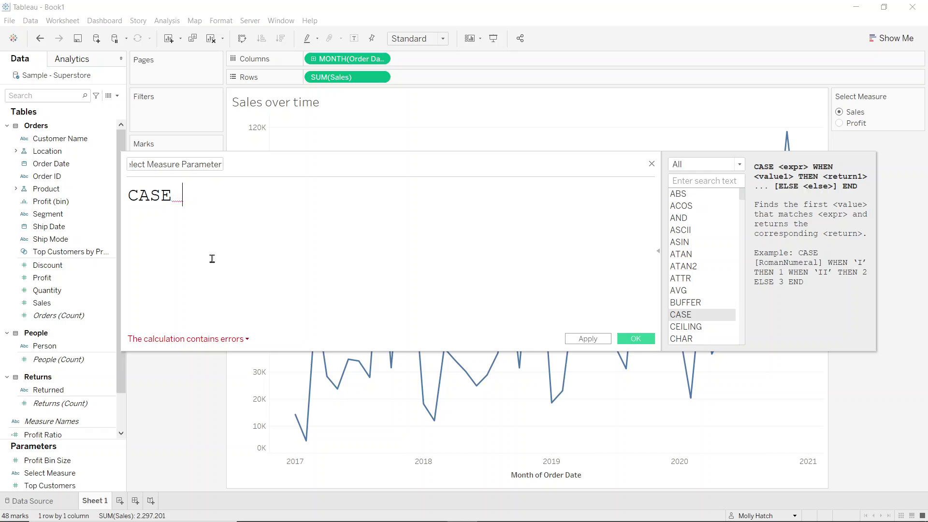
pyautogui.moveTo(85, 473); pyautogui.dragTo(232, 223)
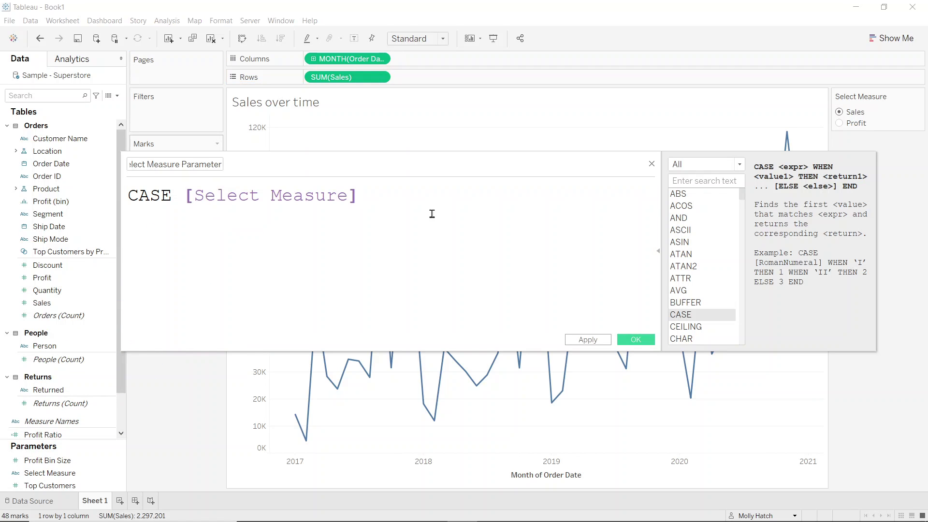
pyautogui.press('Return')
# Add WHEN 'Sales' THEN [Sales] and WHEN 'Profit' THEN [Profit], finish with END, and save the field.
pyautogui.write("WHEN 'S")
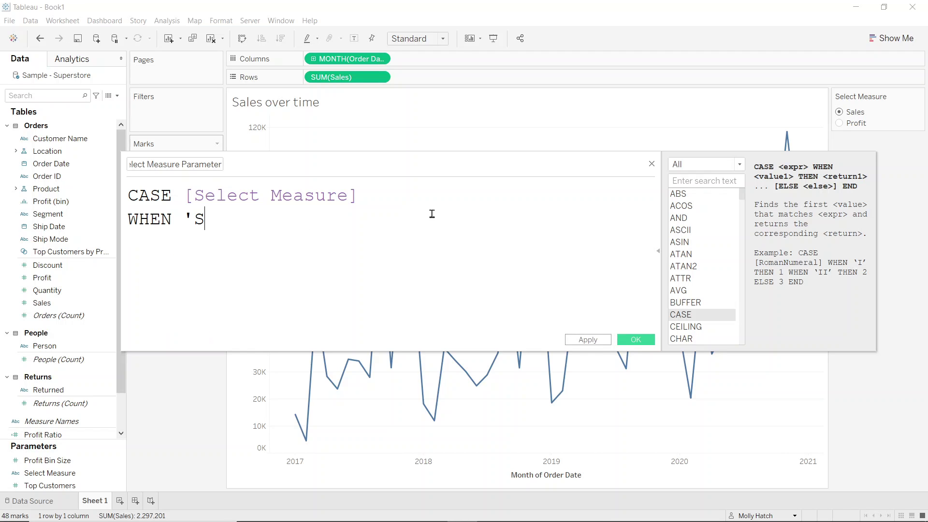
pyautogui.write("ales' THEN pr")
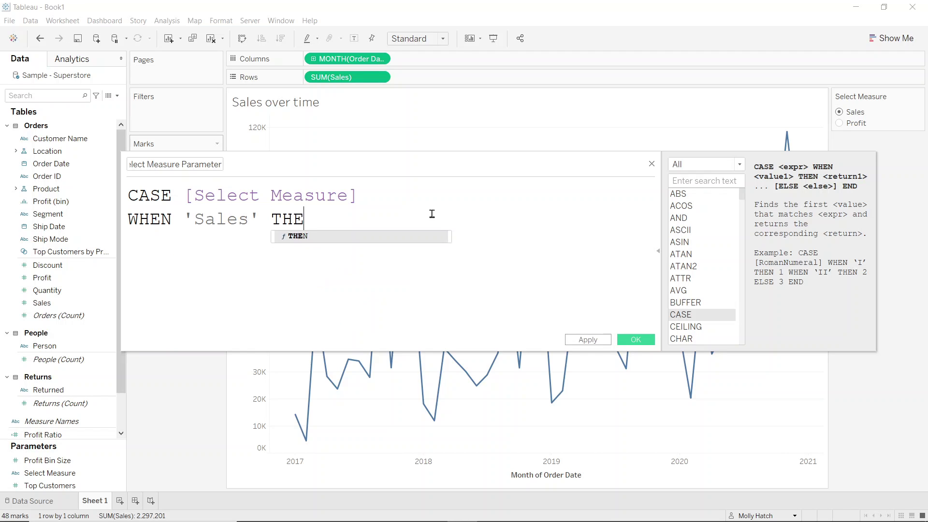
pyautogui.press('BackSpace')
pyautogui.press('BackSpace')
pyautogui.write('sal')
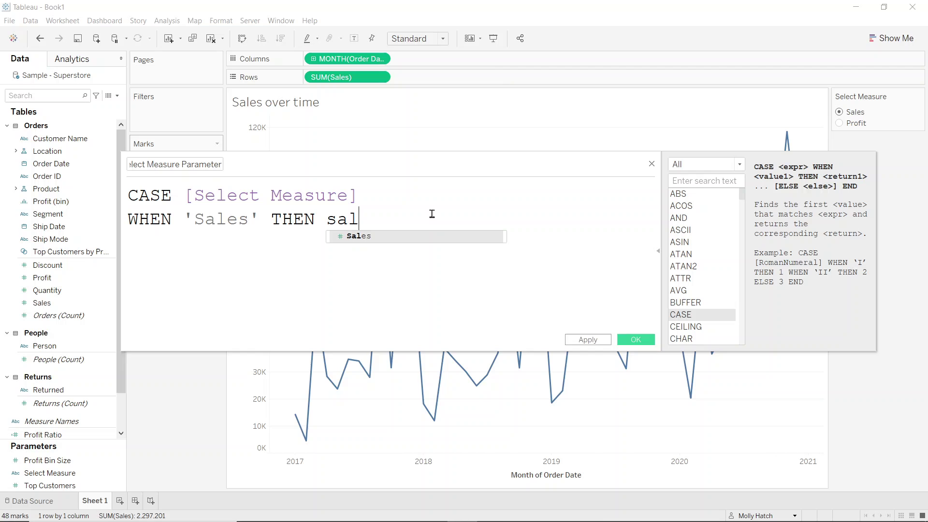
pyautogui.press('Return')
pyautogui.press('Return')
pyautogui.write('WHE')
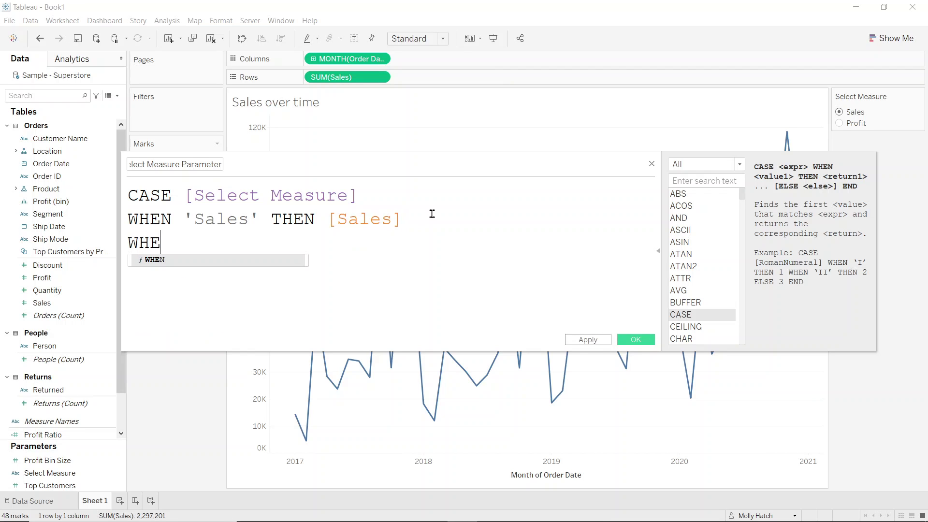
pyautogui.write("N 'Profit' then pro")
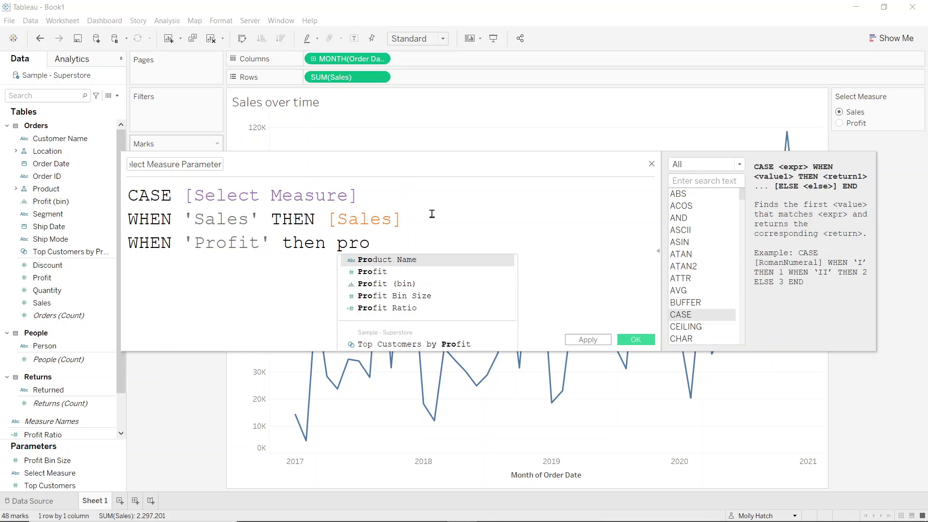
pyautogui.press('Down')
pyautogui.press('Return')
pyautogui.press('Return')
pyautogui.write('en')
pyautogui.press('Return')
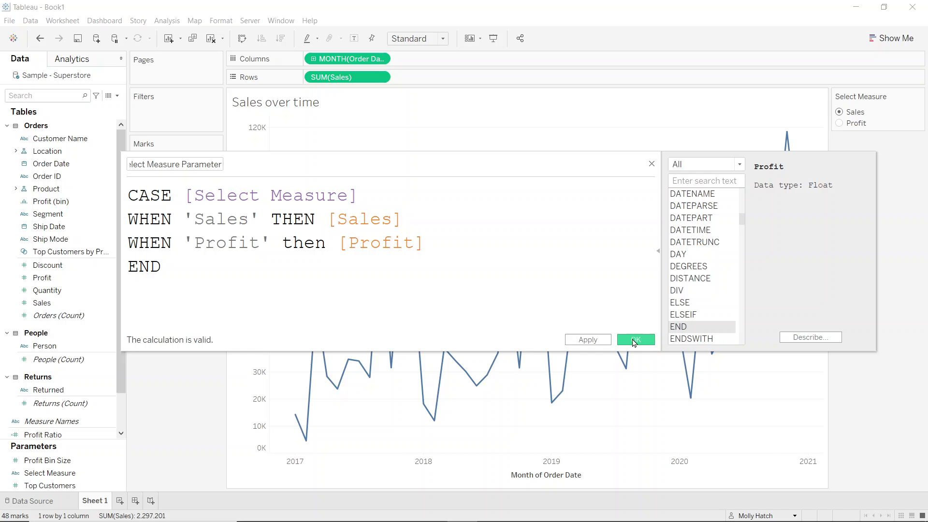
pyautogui.click(634, 340)
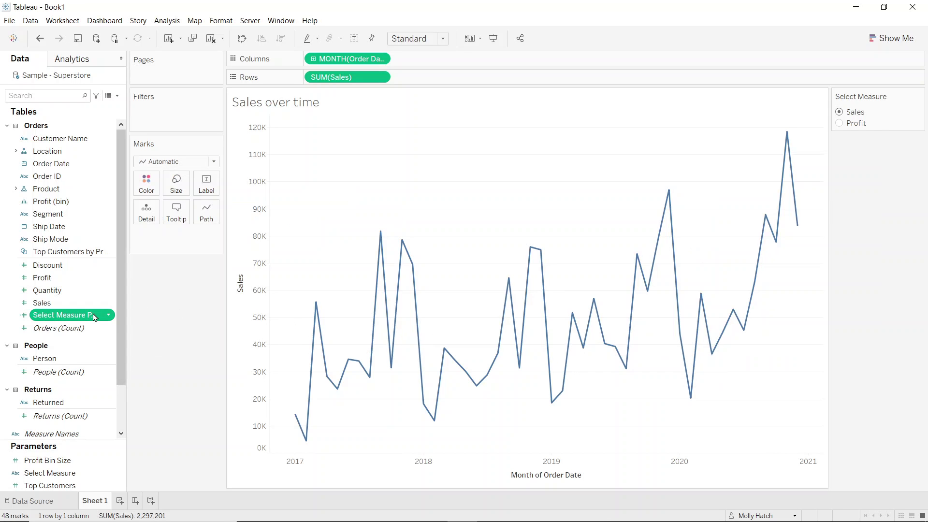
# Put Select Measure Parameter on Rows in place of SUM(Sales).
pyautogui.click(91, 317)
pyautogui.click(90, 319)
pyautogui.click(90, 319)
pyautogui.moveTo(90, 318); pyautogui.dragTo(345, 80)
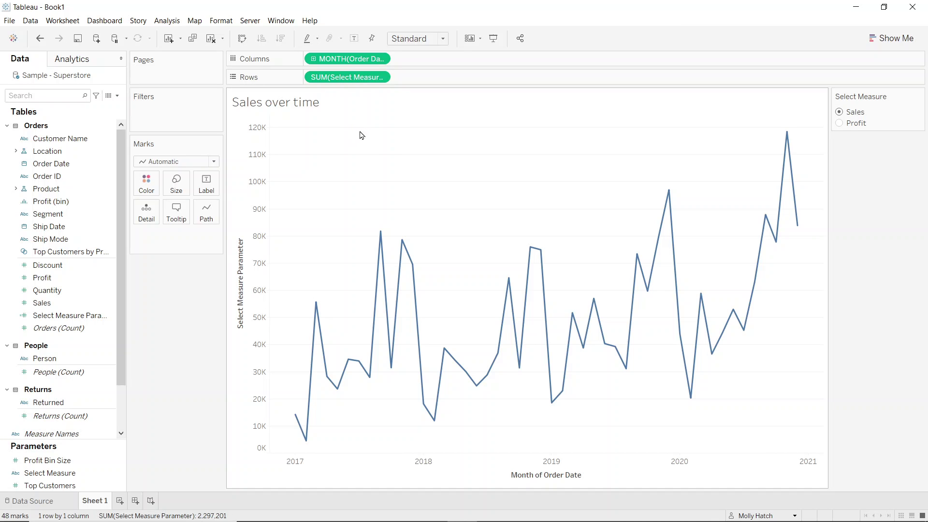
# Choose Profit in the Select Measure control so the line shows monthly profit.
pyautogui.click(839, 124)
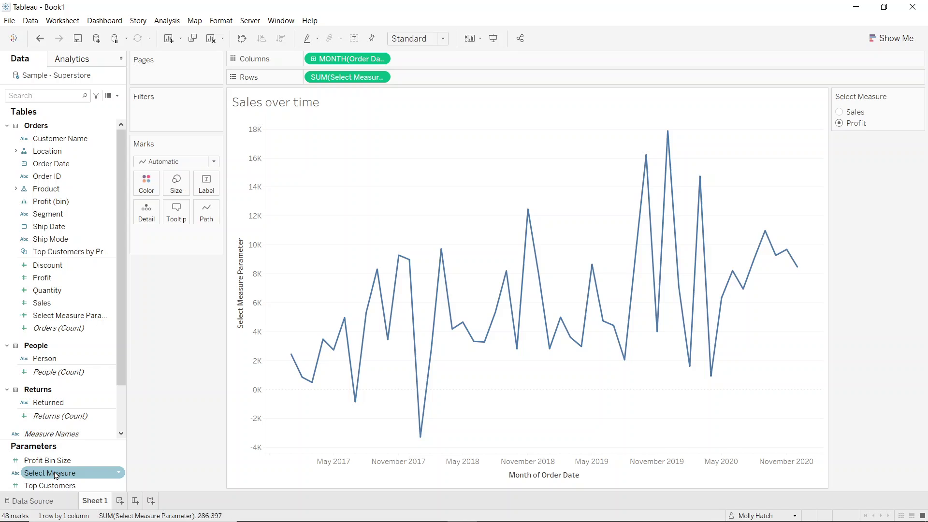
# Add Select Measure to Rows as a header, reselect Sales, and clear the vertical axis title.
pyautogui.moveTo(55, 475); pyautogui.dragTo(309, 78)
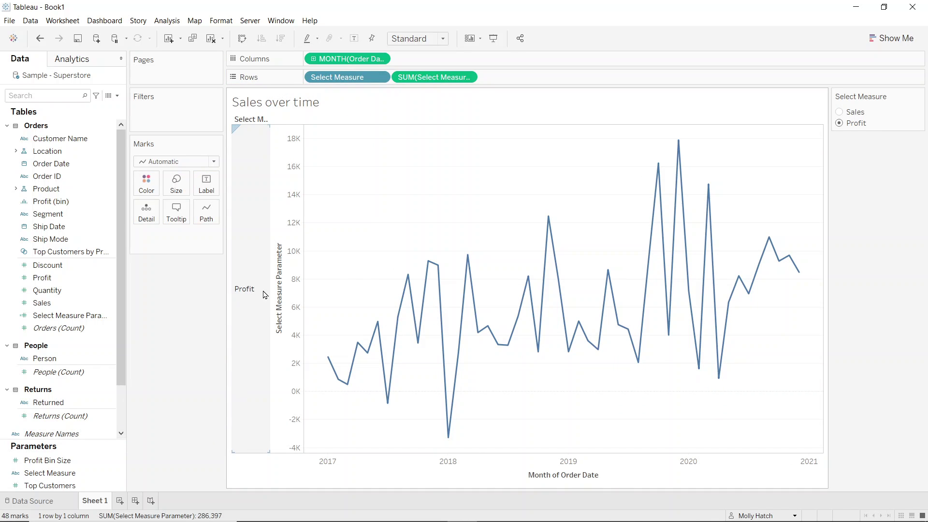
pyautogui.click(840, 113)
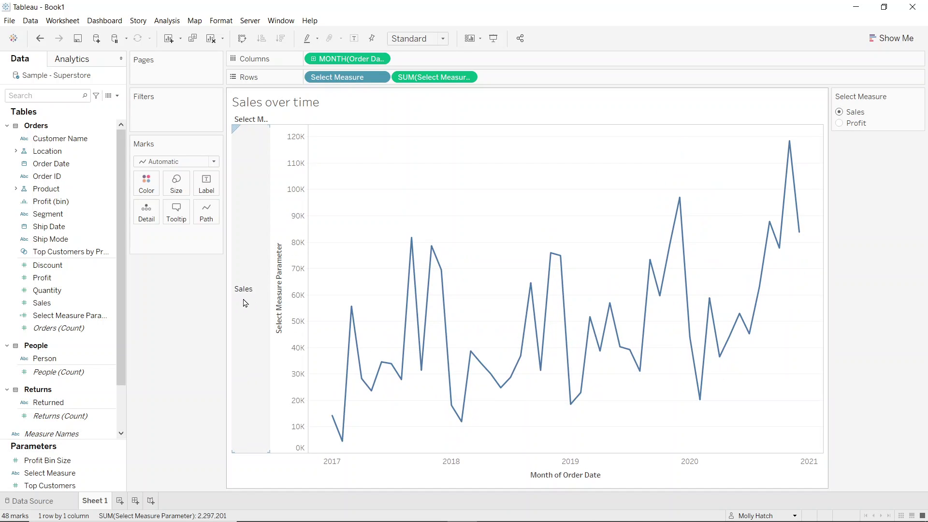
pyautogui.rightClick(282, 290)
pyautogui.click(312, 294)
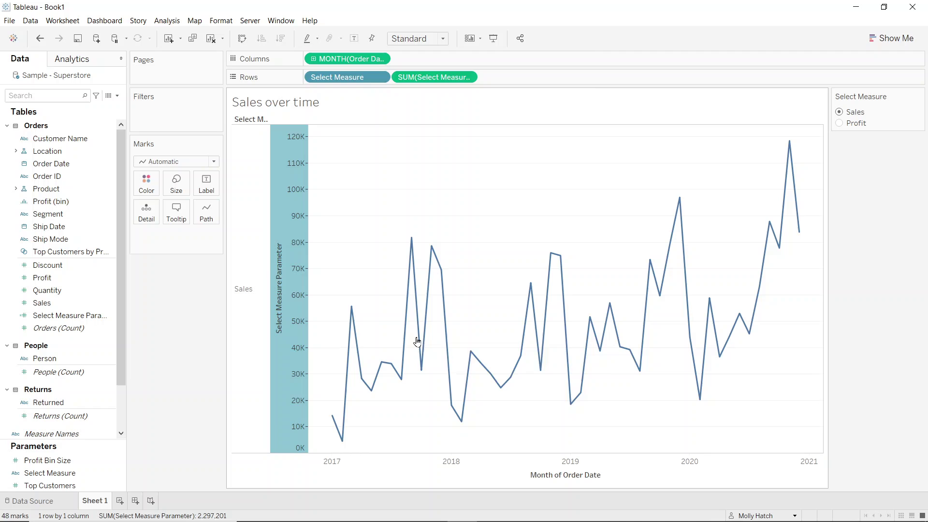
pyautogui.tripleClick(446, 346)
pyautogui.press('BackSpace')
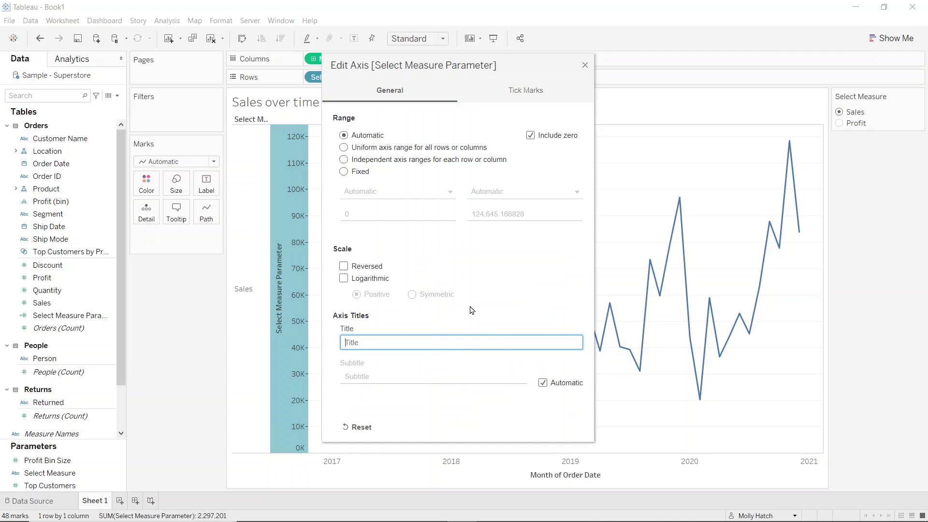
pyautogui.click(585, 67)
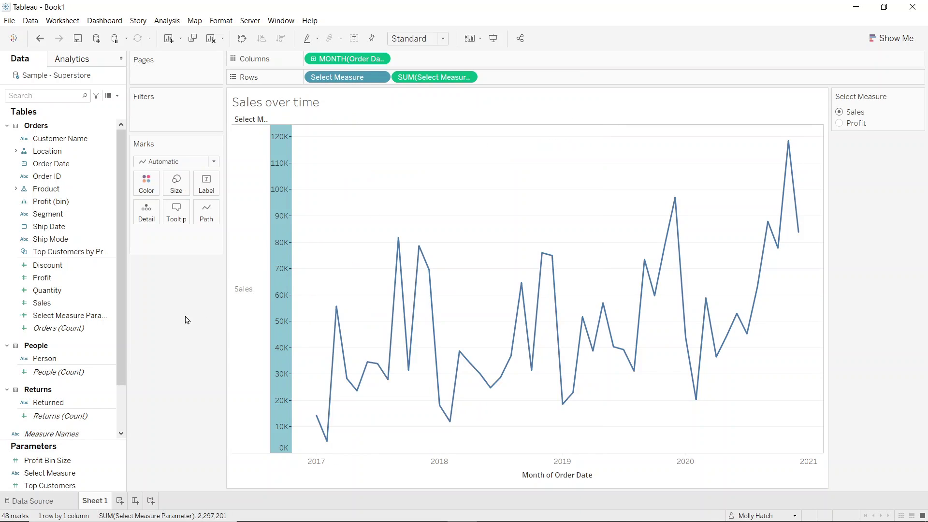
pyautogui.rightClick(240, 295)
pyautogui.click(273, 332)
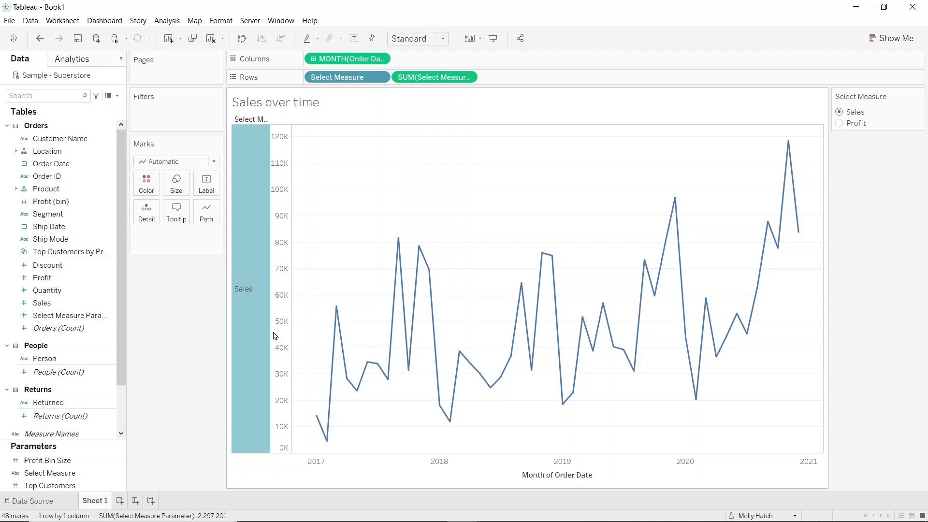
# Set the row header font to Tableau Medium and rotate its text vertically.
pyautogui.click(90, 131)
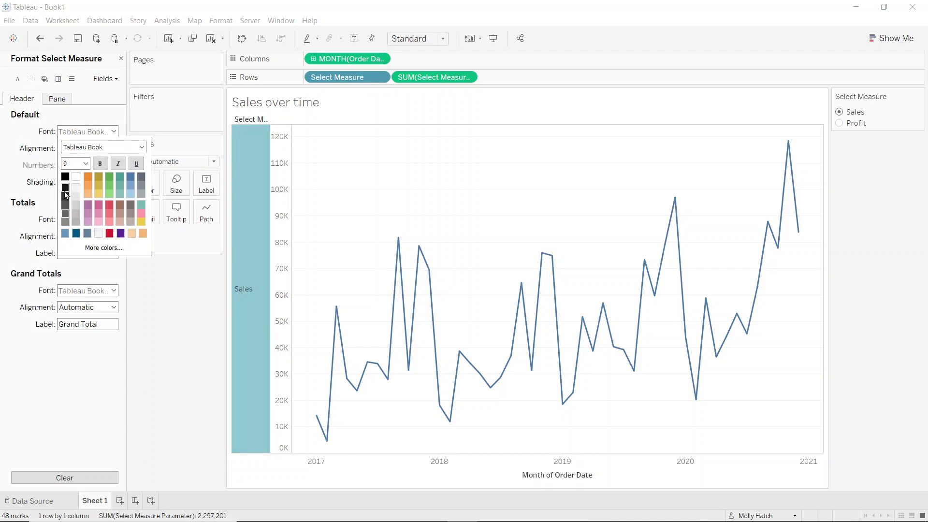
pyautogui.click(142, 147)
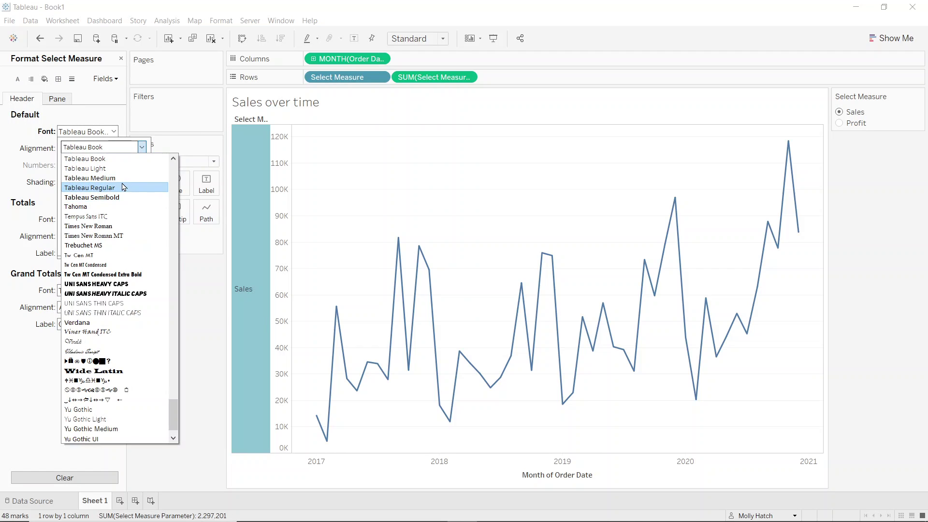
pyautogui.click(129, 180)
pyautogui.click(67, 151)
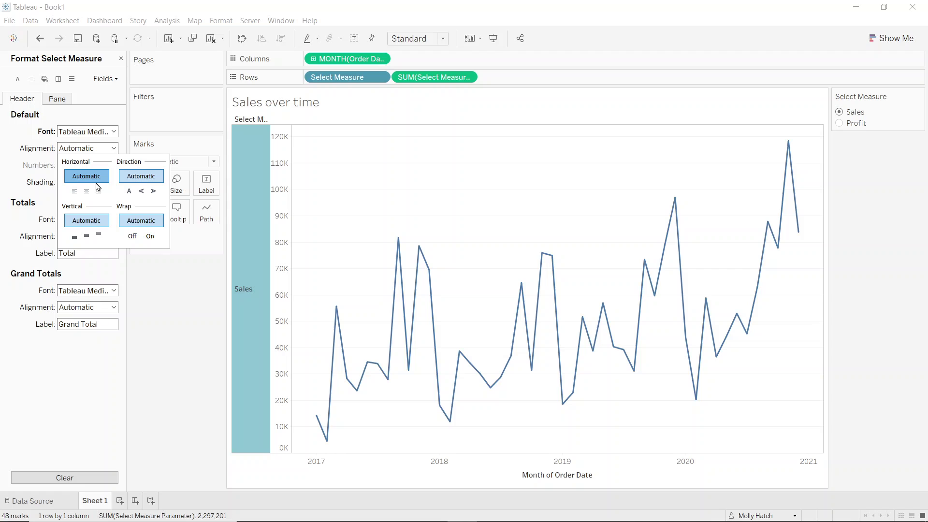
pyautogui.click(141, 191)
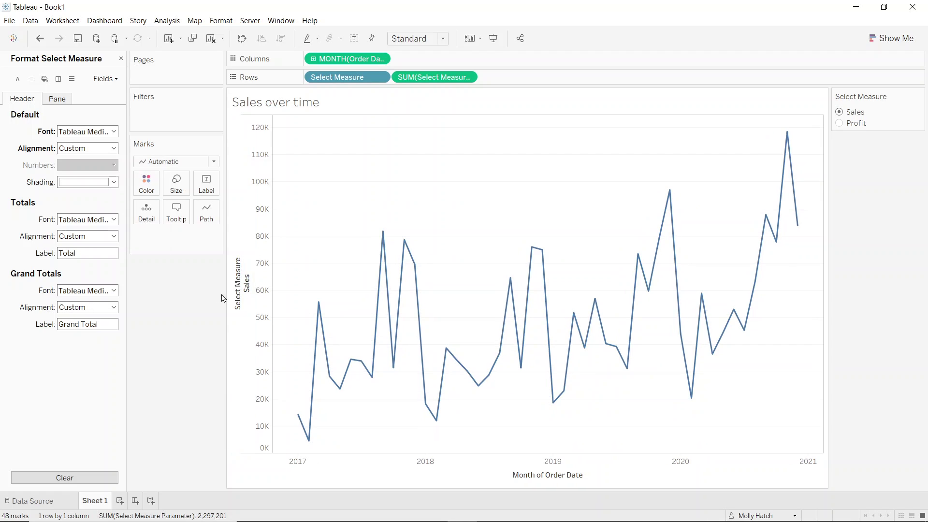
# Hide the Rows field label and narrow the Sales header band beside the value axis.
pyautogui.rightClick(237, 288)
pyautogui.click(250, 306)
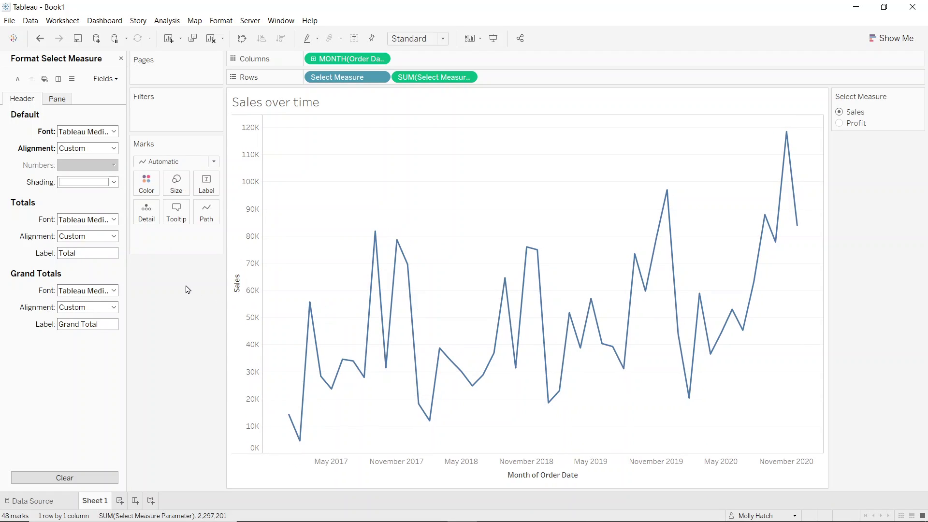
pyautogui.click(121, 58)
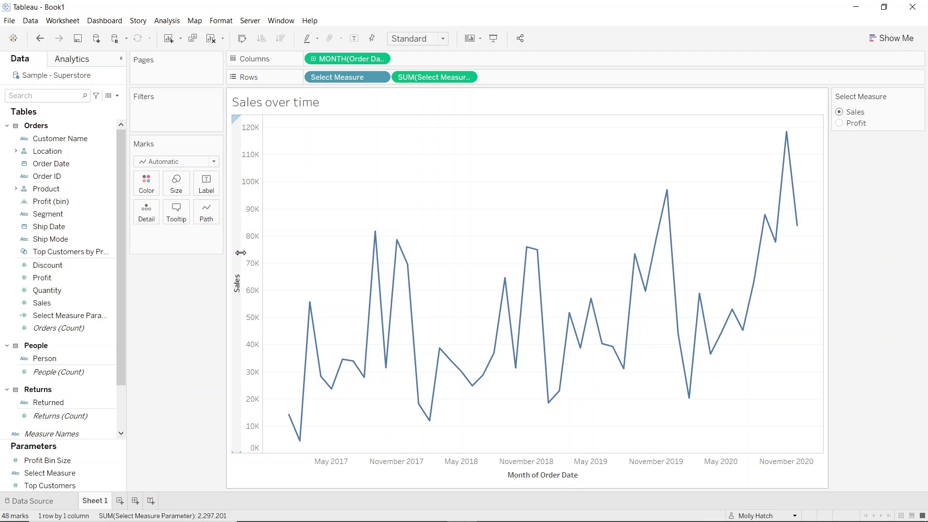
pyautogui.moveTo(252, 253); pyautogui.dragTo(253, 254)
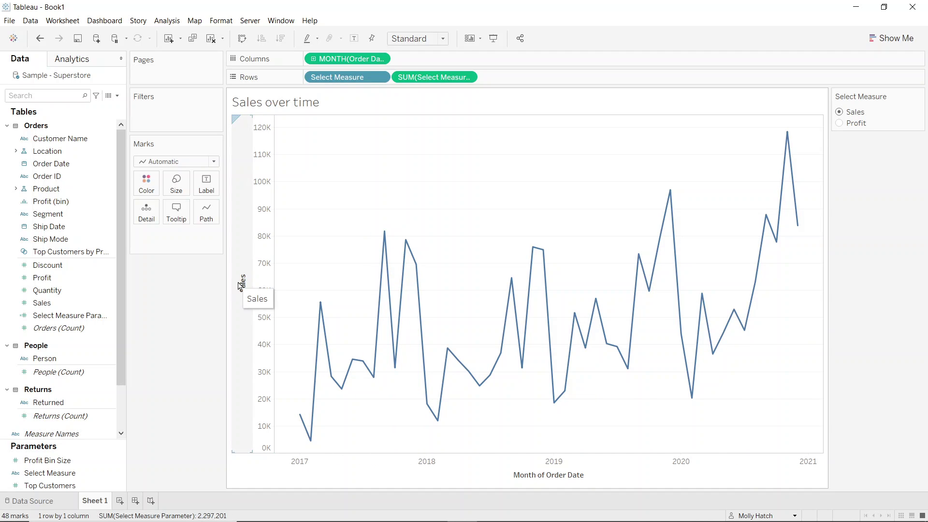
pyautogui.click(263, 104)
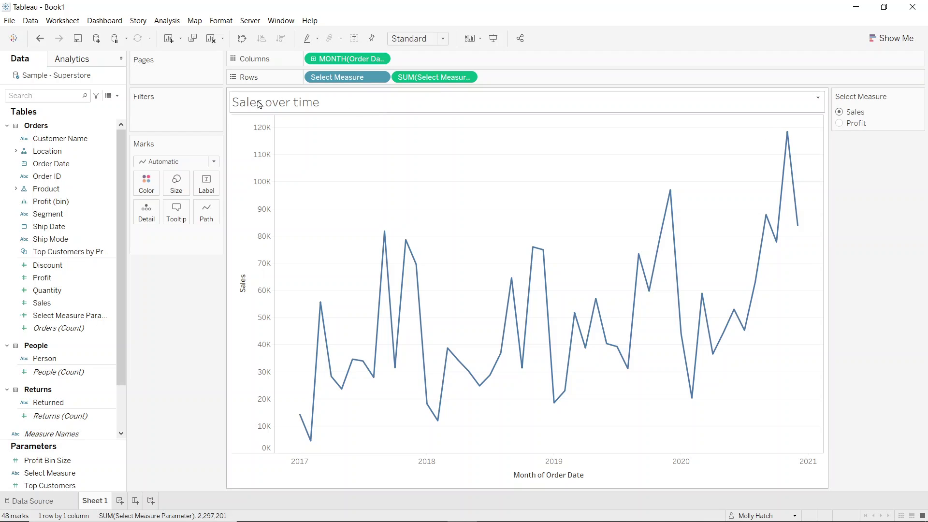
# Choose Profit and replace 'Sales' in the sheet title with the Select Measure parameter, giving 'Profit over time'.
pyautogui.click(839, 123)
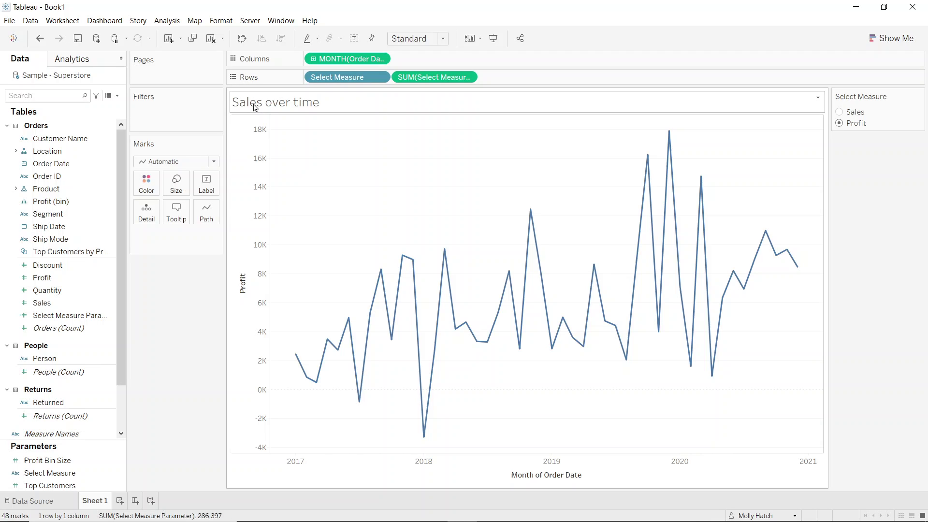
pyautogui.doubleClick(255, 107)
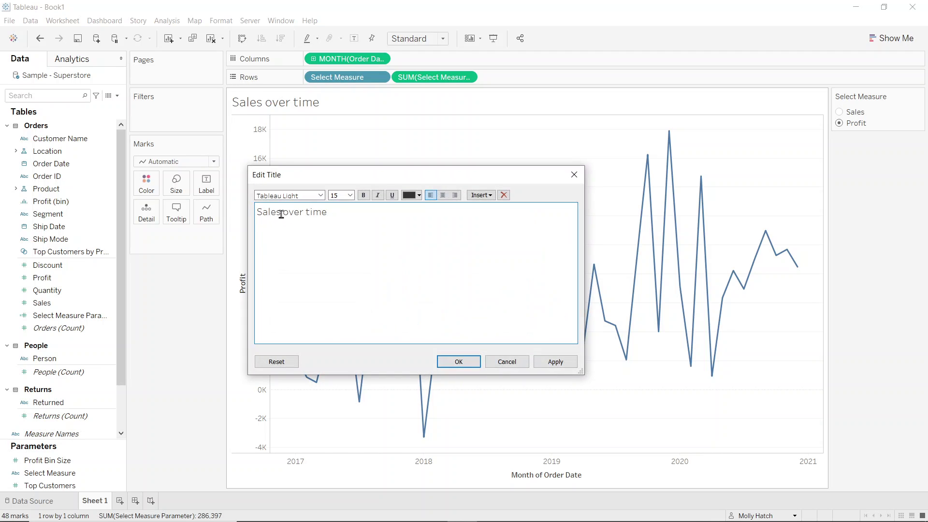
pyautogui.moveTo(283, 216); pyautogui.dragTo(253, 216)
pyautogui.press('BackSpace')
pyautogui.click(489, 200)
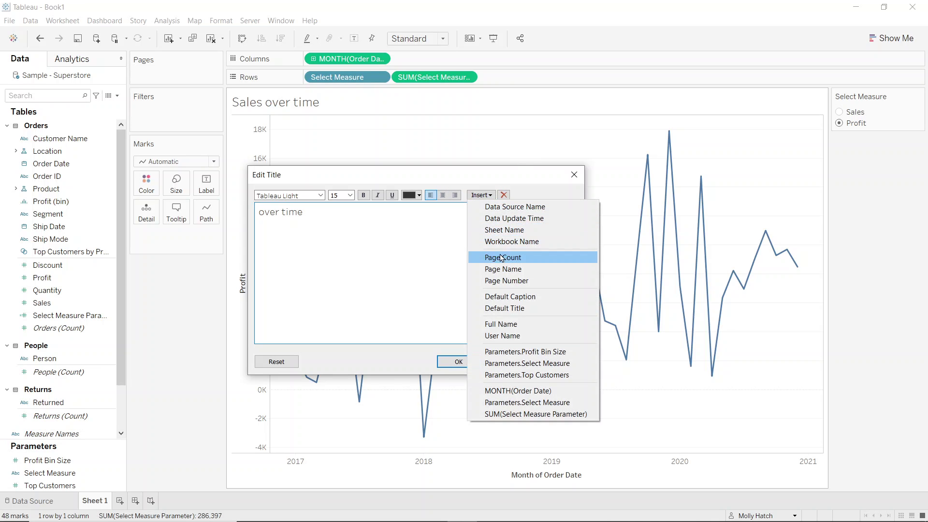
pyautogui.click(581, 368)
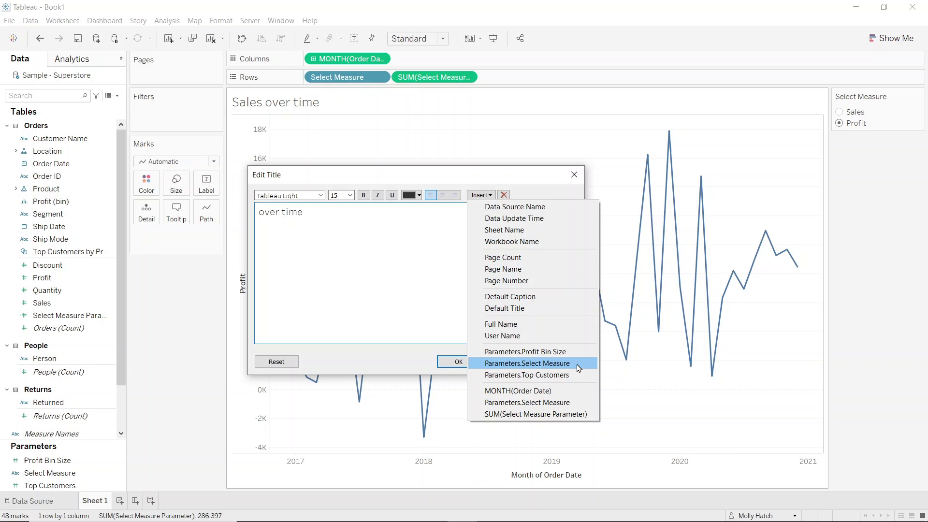
pyautogui.click(578, 363)
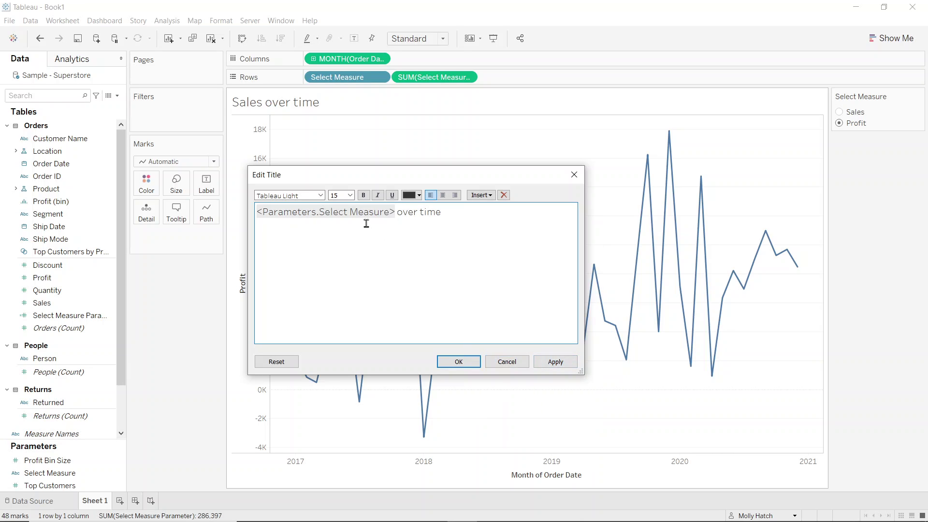
pyautogui.click(455, 362)
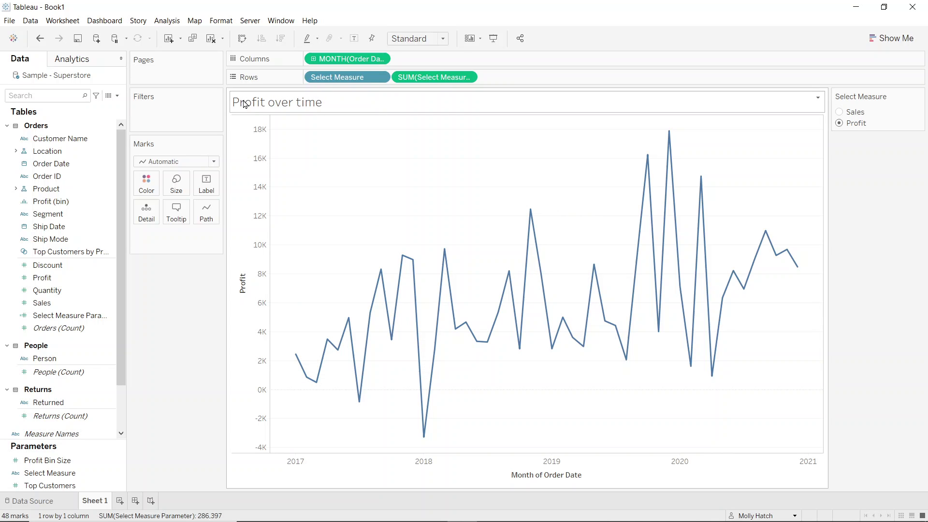
pyautogui.click(839, 113)
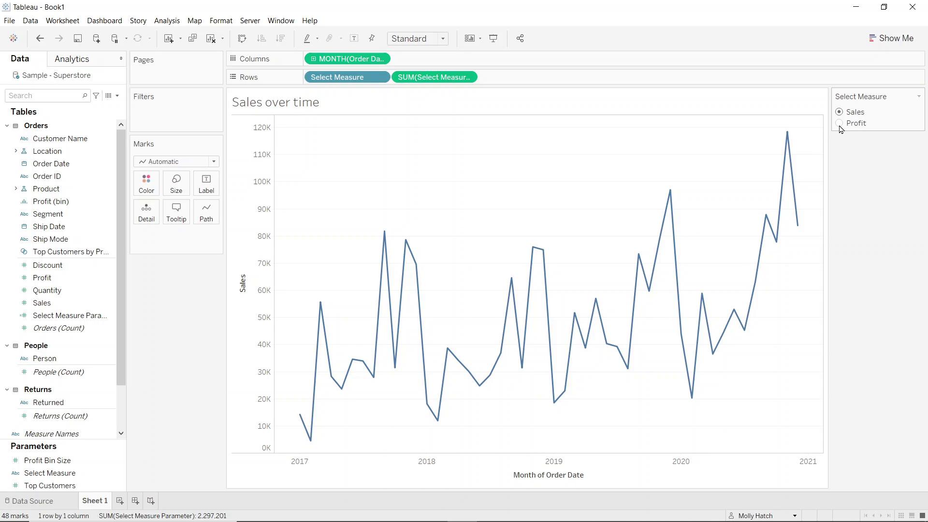
pyautogui.click(839, 123)
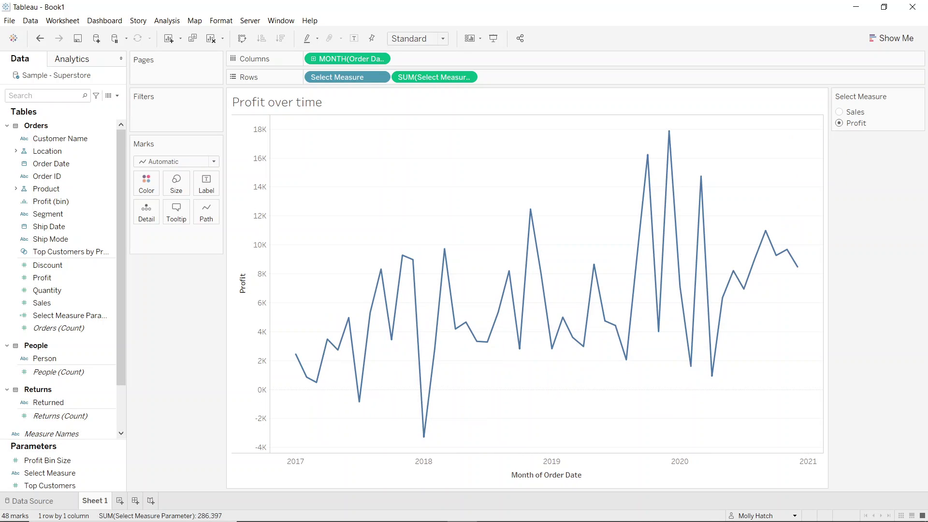